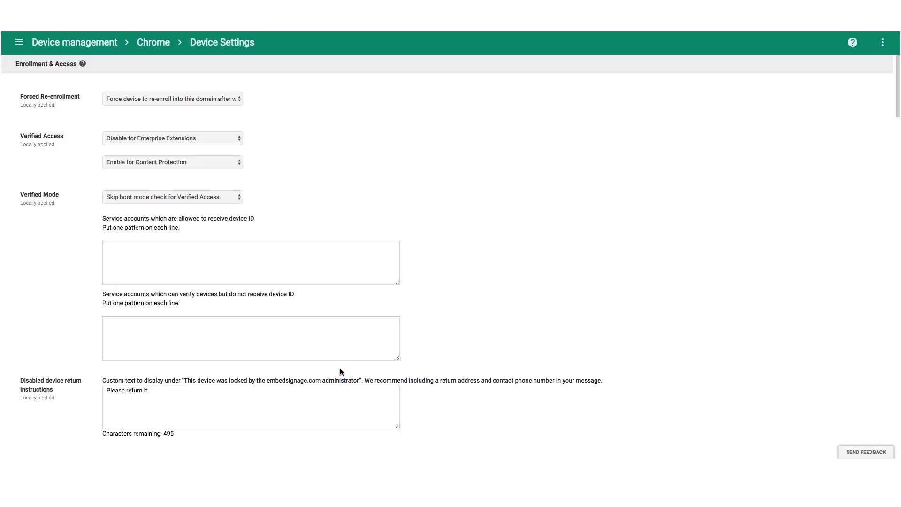
Scroll the Device Settings page past Sign-in and Device Update Settings down to Kiosk Settings
scroll(70, 303, down, 3)
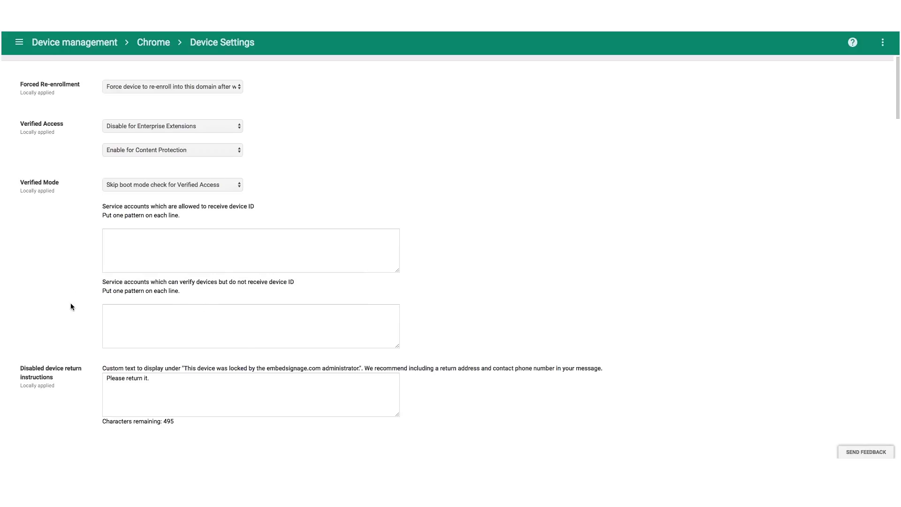
scroll(71, 304, down, 3)
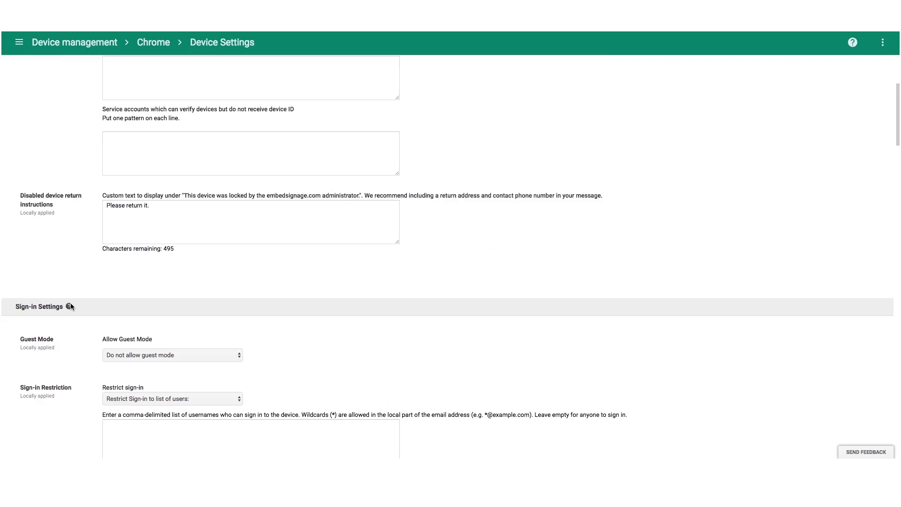
scroll(72, 307, down, 7)
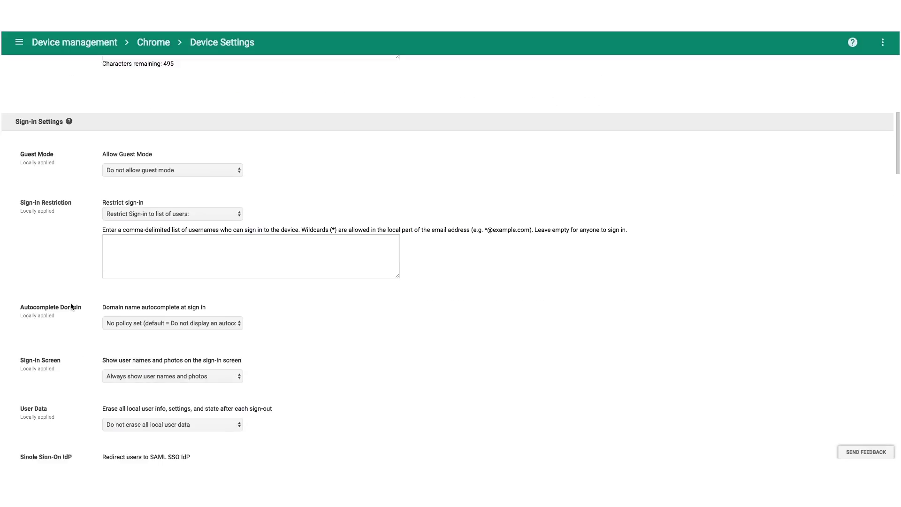
scroll(71, 304, down, 6)
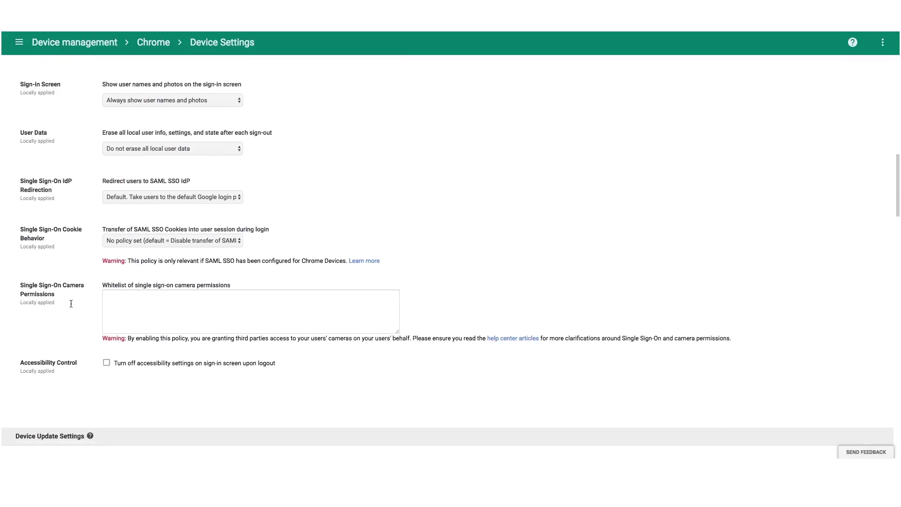
scroll(71, 306, down, 6)
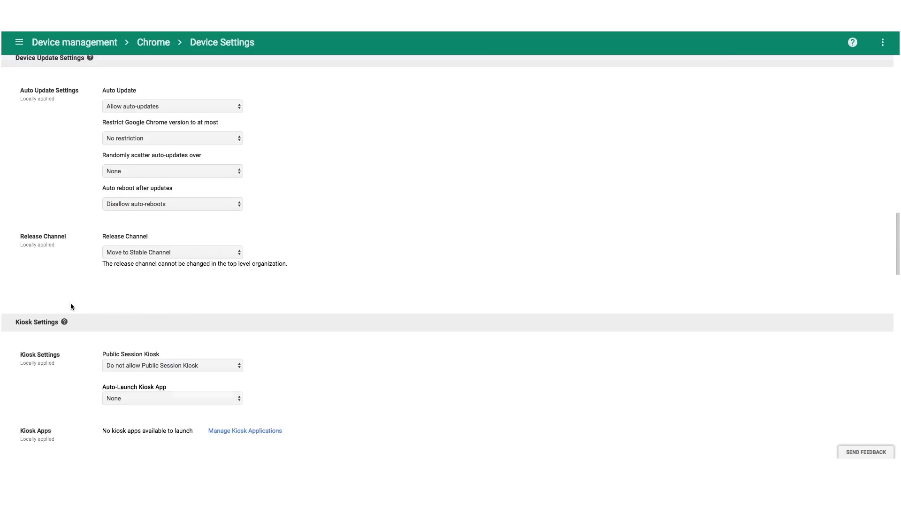
scroll(71, 306, down, 2)
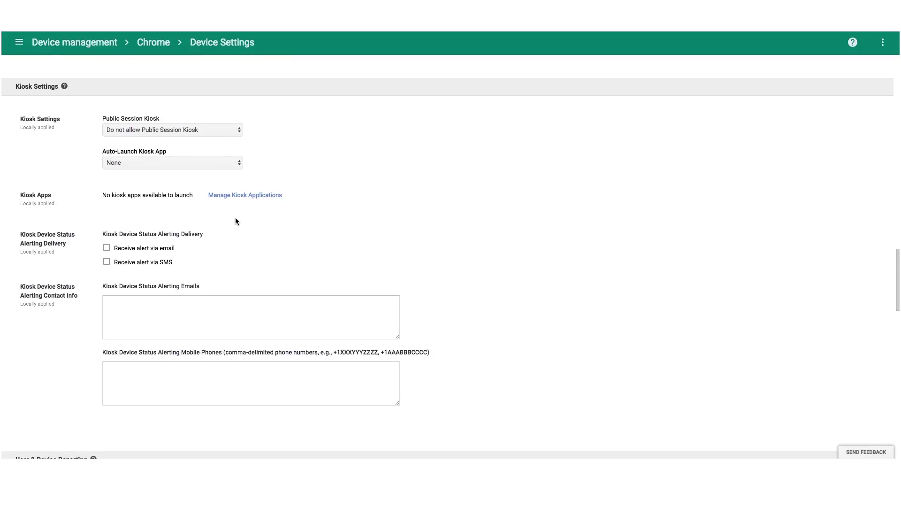
Add the 'embed signage' app from the Chrome Web Store to the kiosk apps and save
click(239, 196)
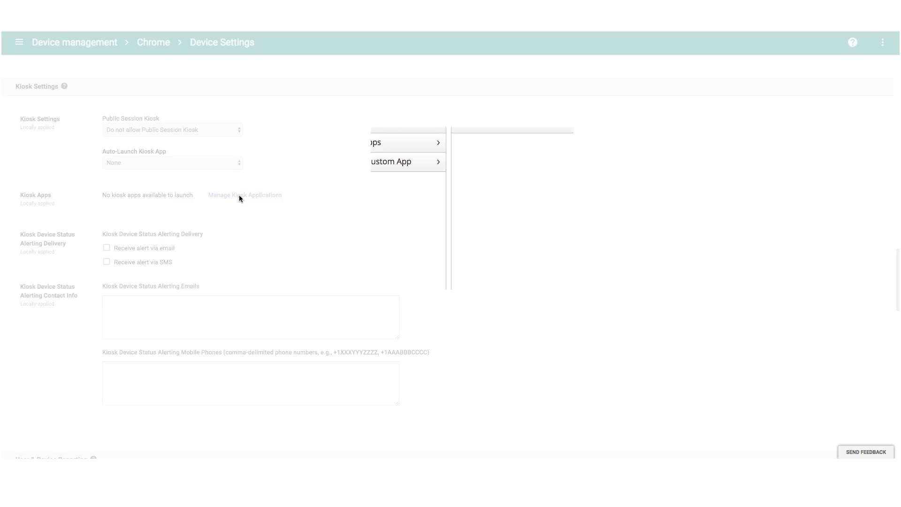
click(395, 127)
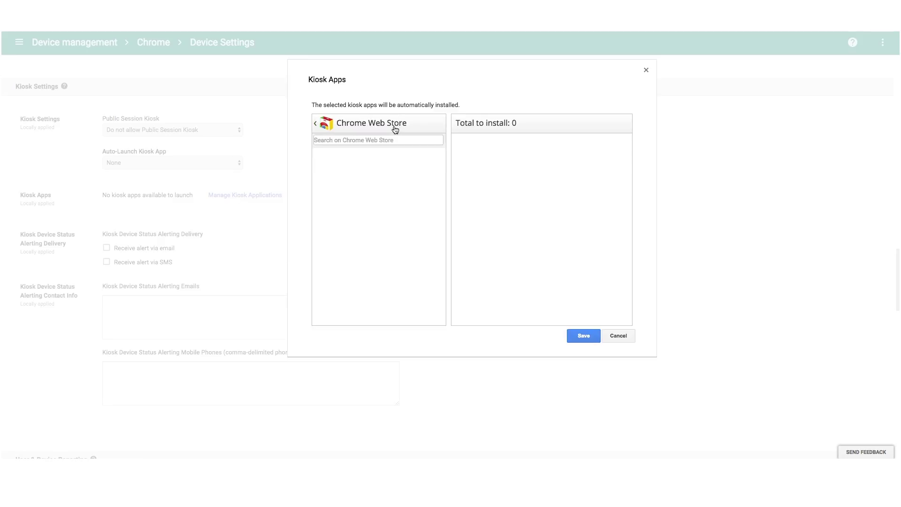
click(389, 143)
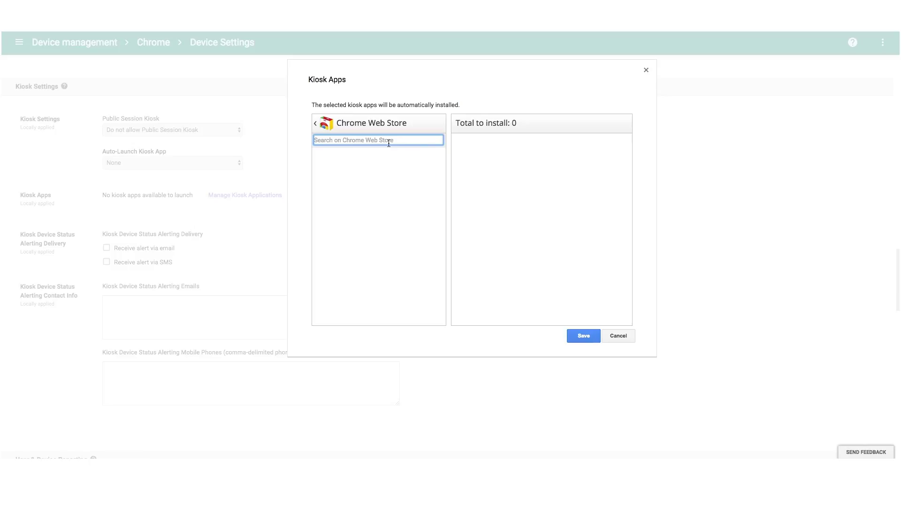
text(embed signage)
key(Return)
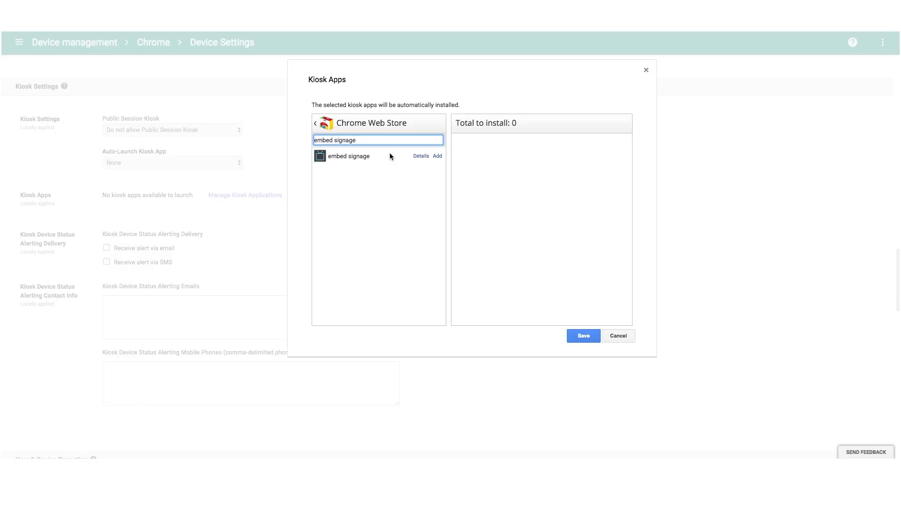
click(437, 156)
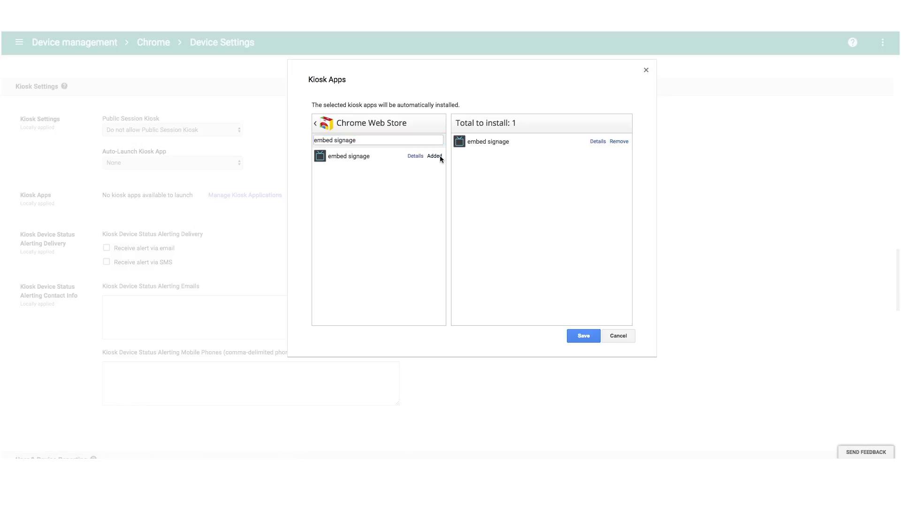
click(575, 335)
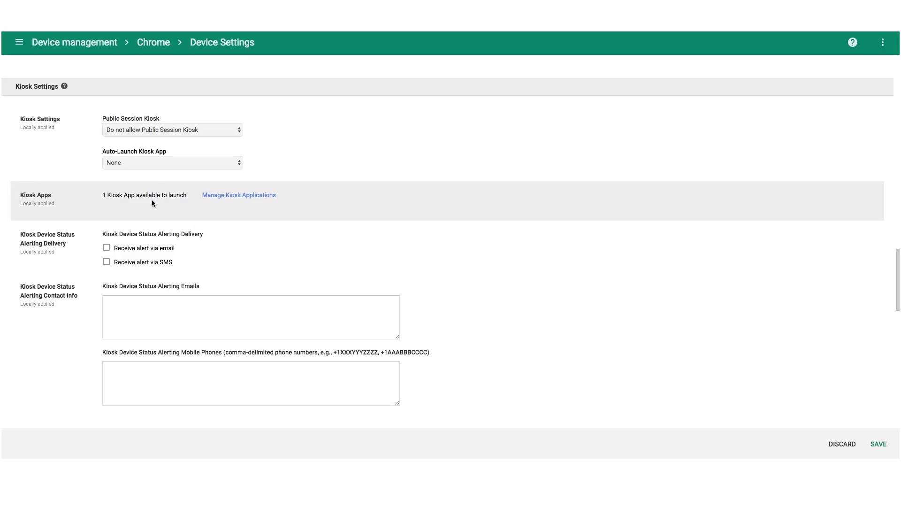
Set Public Session Kiosk to Allow and choose embed signage as the Auto-Launch Kiosk App
click(150, 130)
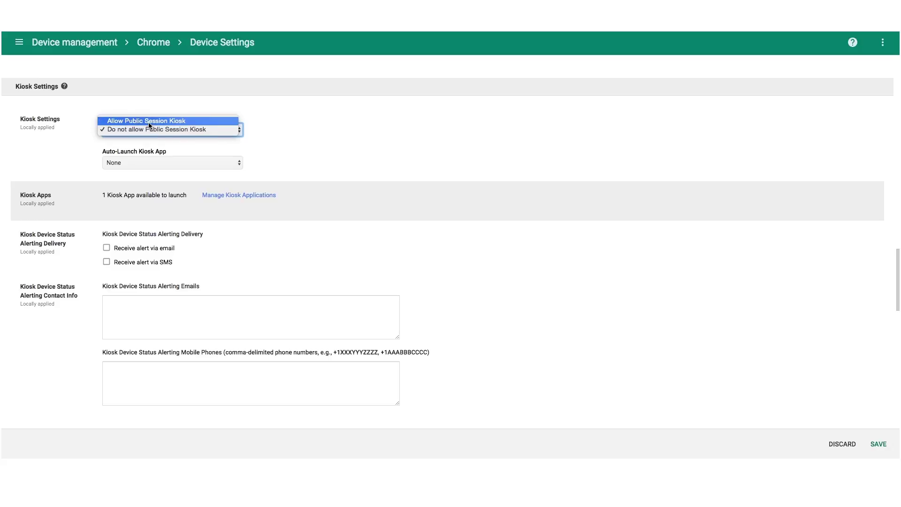
click(150, 121)
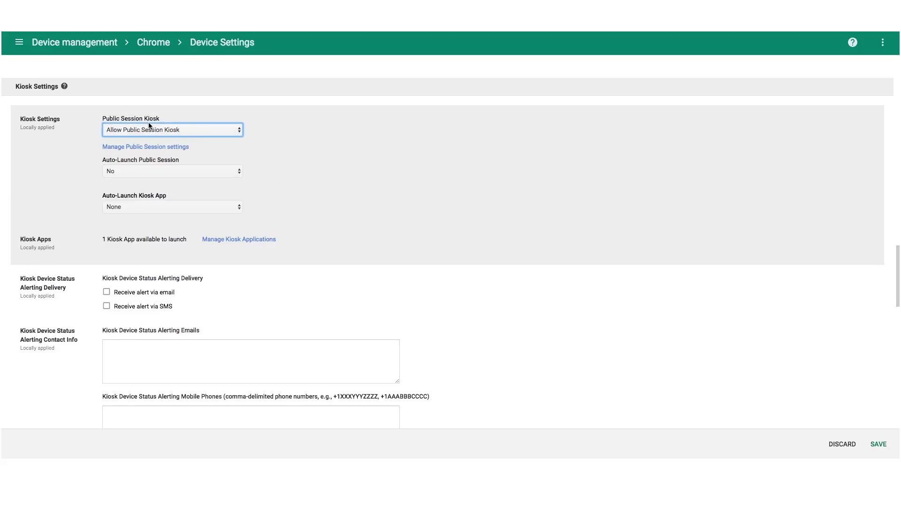
click(134, 204)
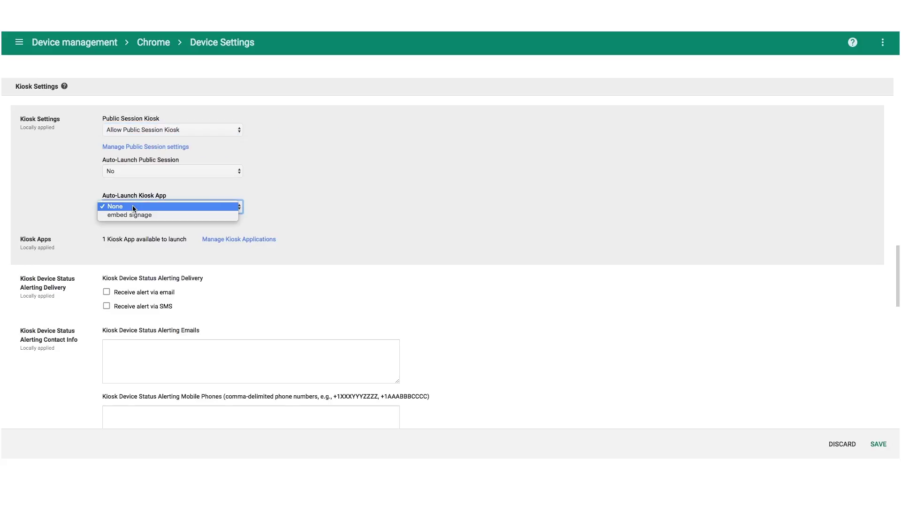
click(144, 215)
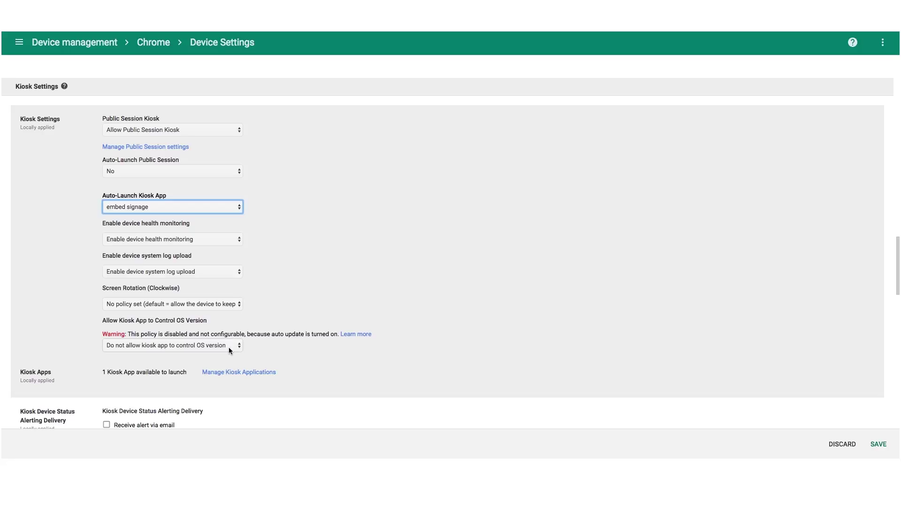
scroll(311, 357, down, 3)
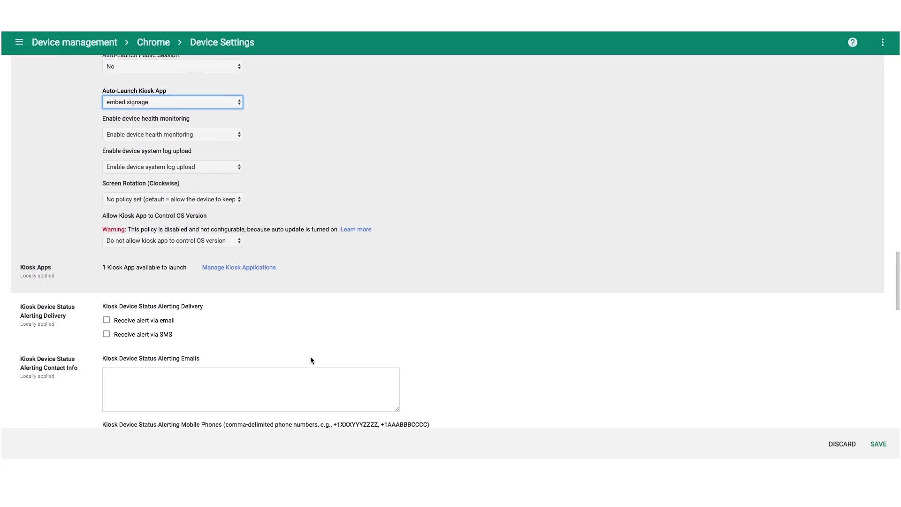
Enable email kiosk status alerts, enter the alerting email address, and save the device settings
click(158, 320)
scroll(255, 323, down, 2)
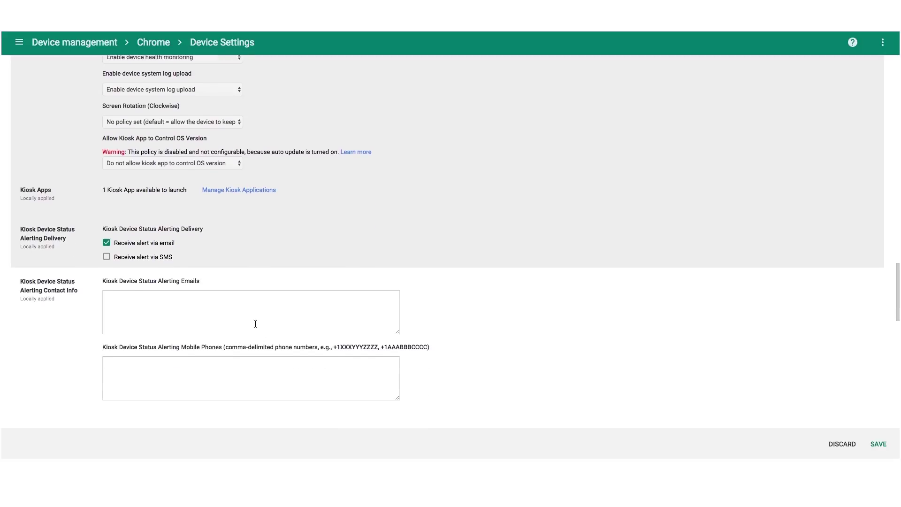
click(234, 306)
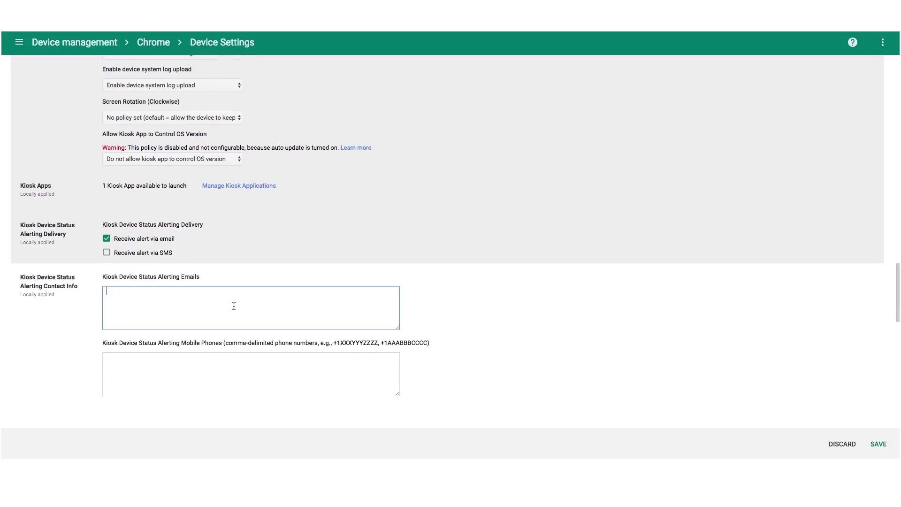
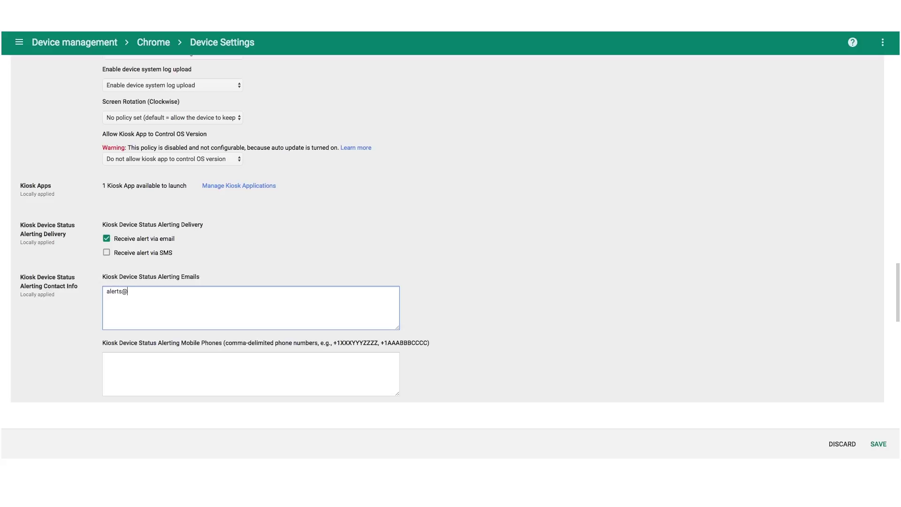
click(879, 445)
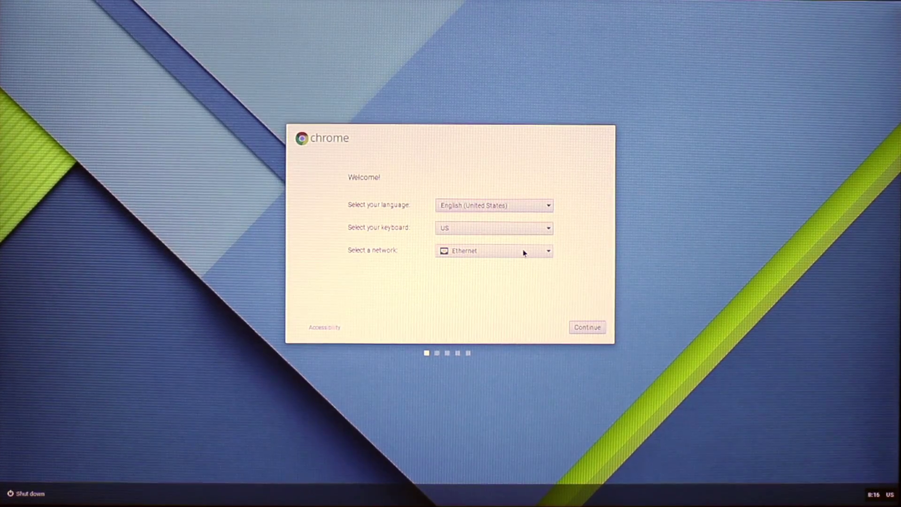
Continue past the welcome screen and accept the Chrome OS Terms after reading through them
click(598, 328)
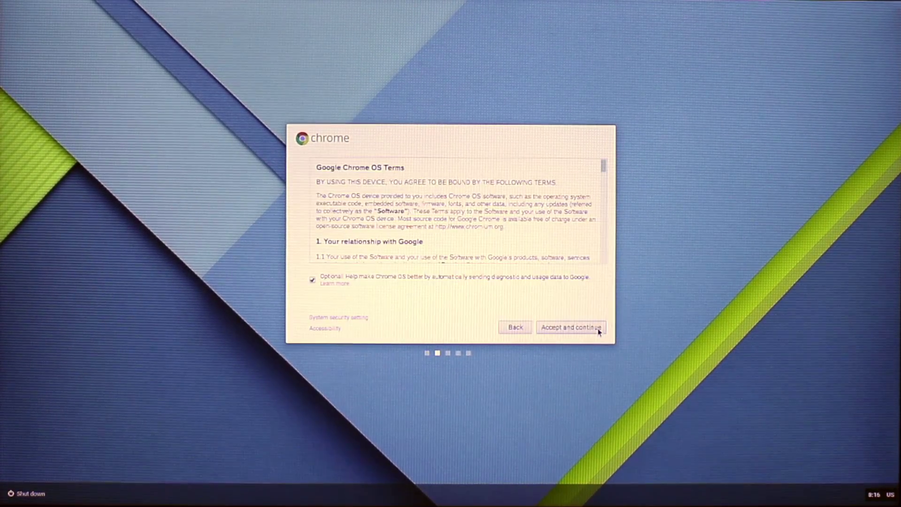
scroll(548, 230, down, 5)
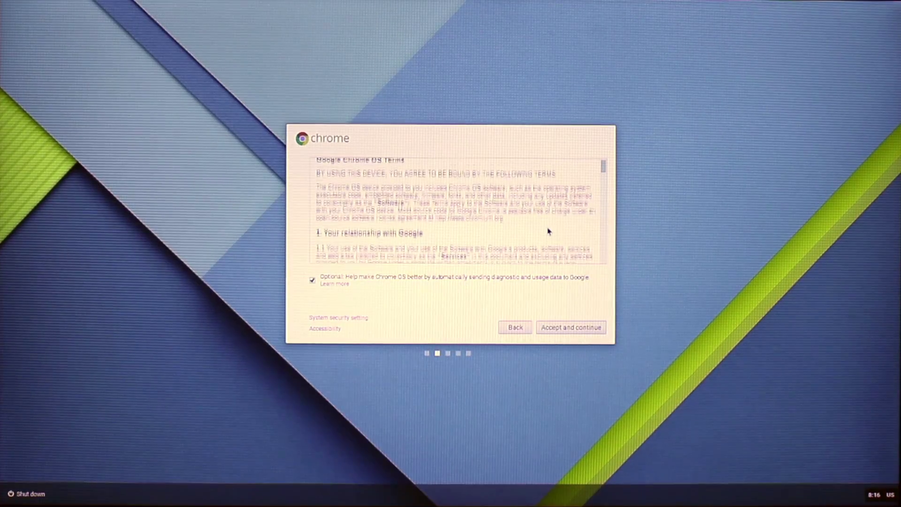
scroll(547, 225, down, 10)
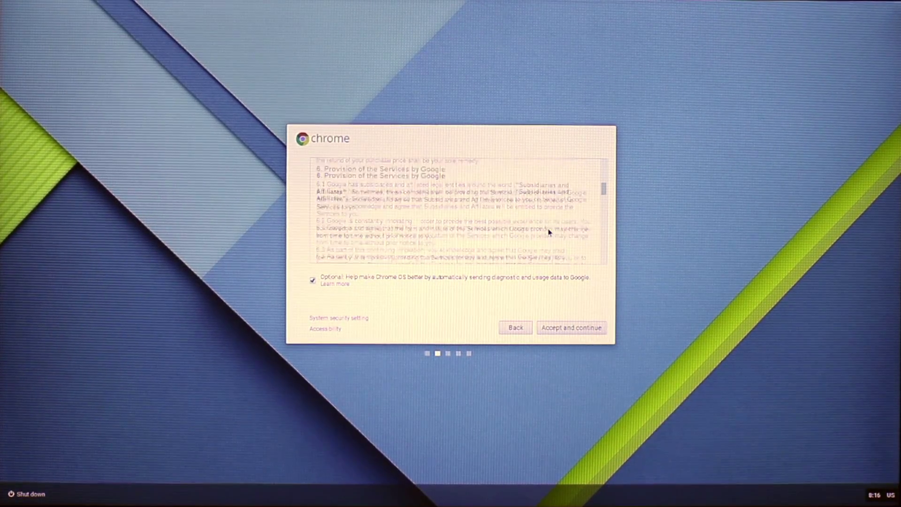
scroll(548, 228, down, 15)
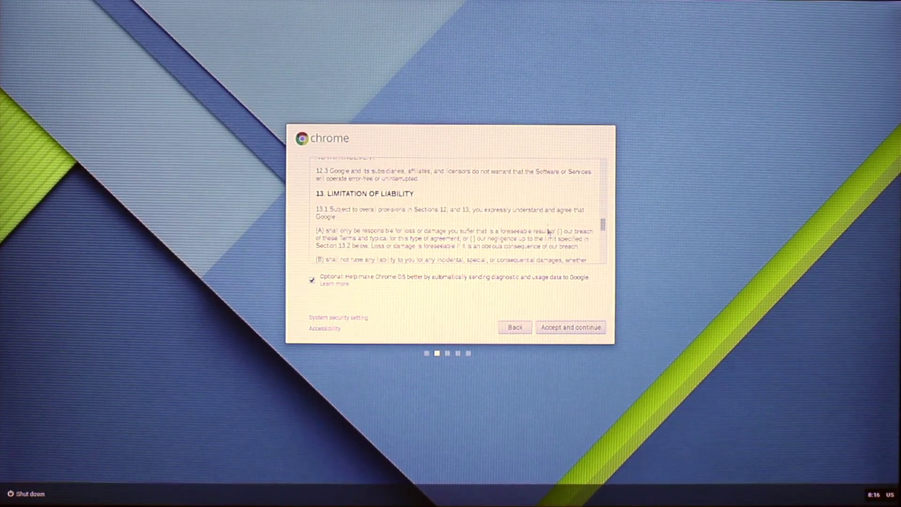
scroll(549, 234, down, 5)
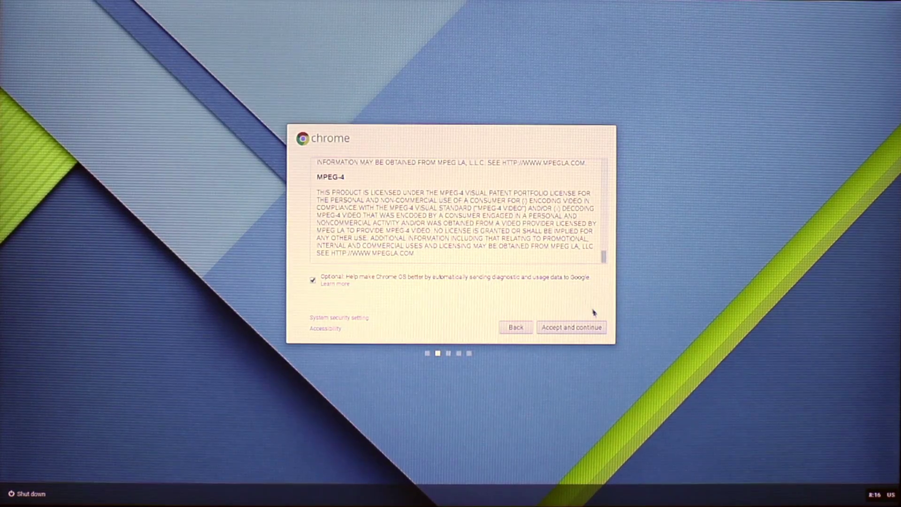
click(596, 327)
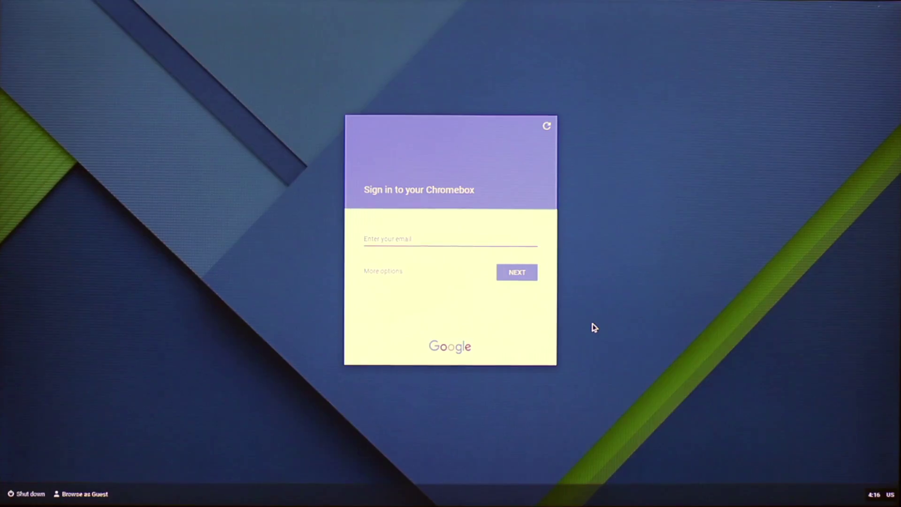
Switch the Chromebox sign-in screen to Enterprise Enrollment with Ctrl+Alt+E
key(ctrl+alt+e)
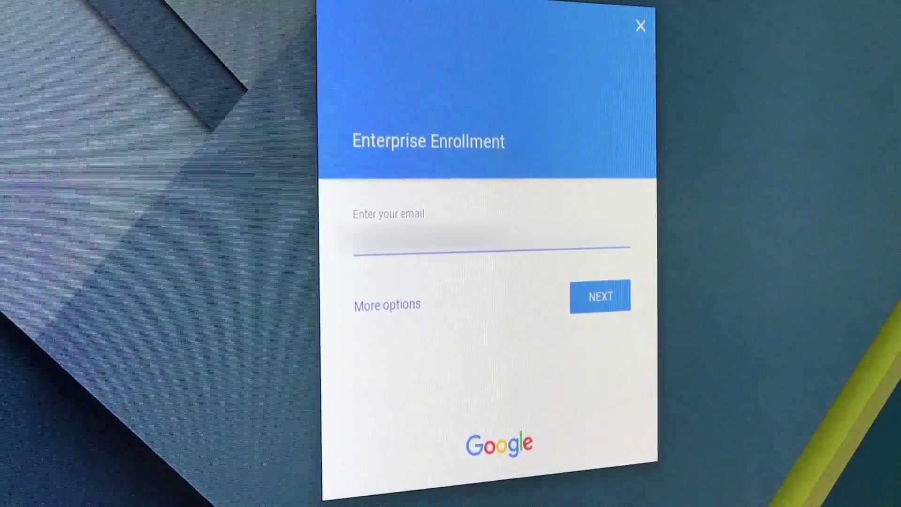
Submit the administrator's enrollment email and enter the account password
key(Return)
text(•••)
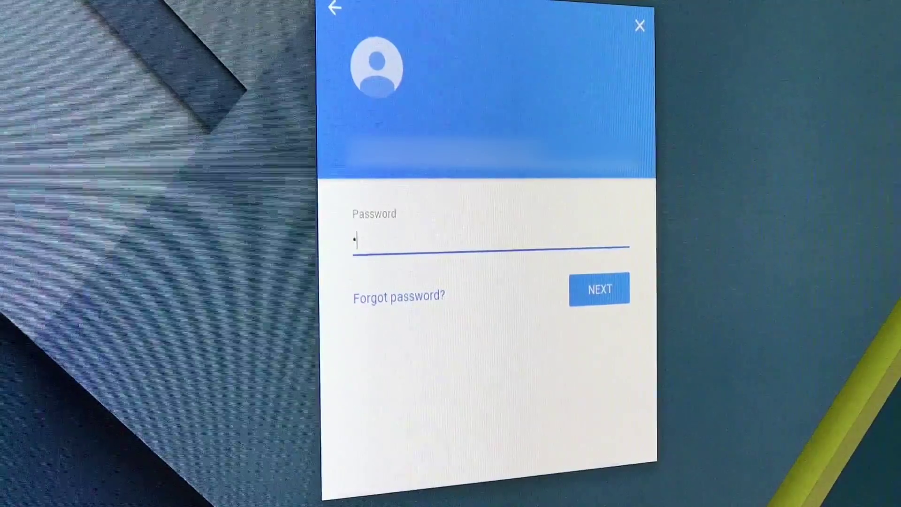
text(••••••)
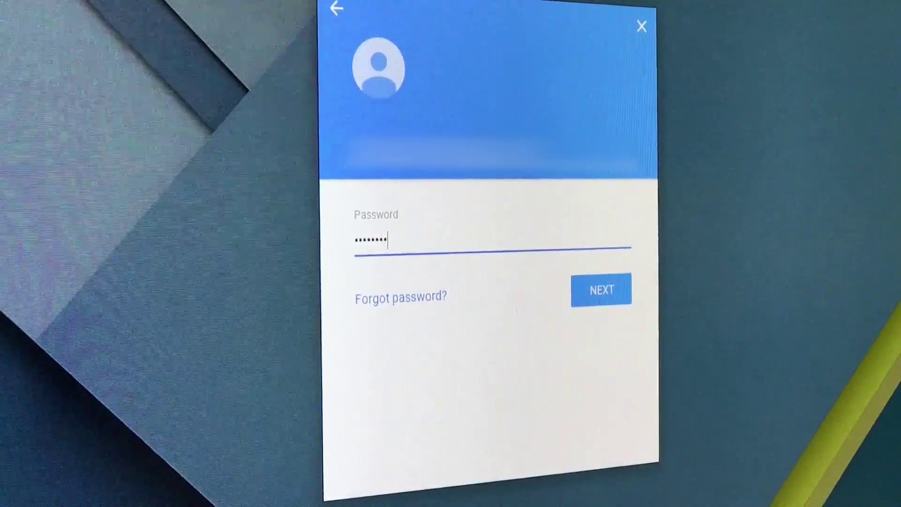